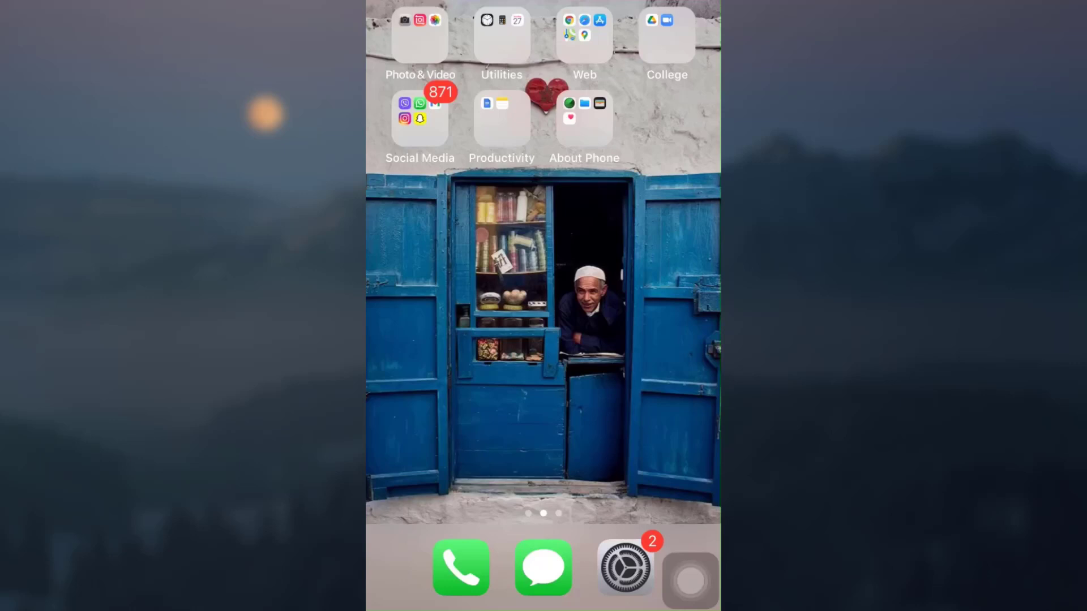
Step: Launch Chrome and load playvalorant.com from the copied-link suggestion
{"action": "left_click", "coordinate": [586, 35]}
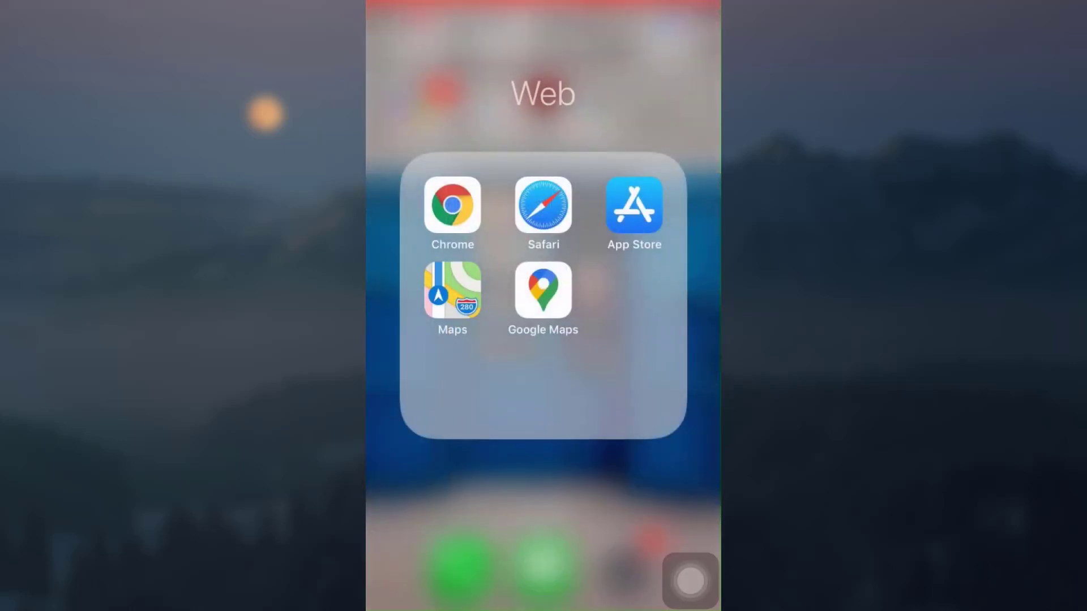
{"action": "left_click", "coordinate": [452, 212]}
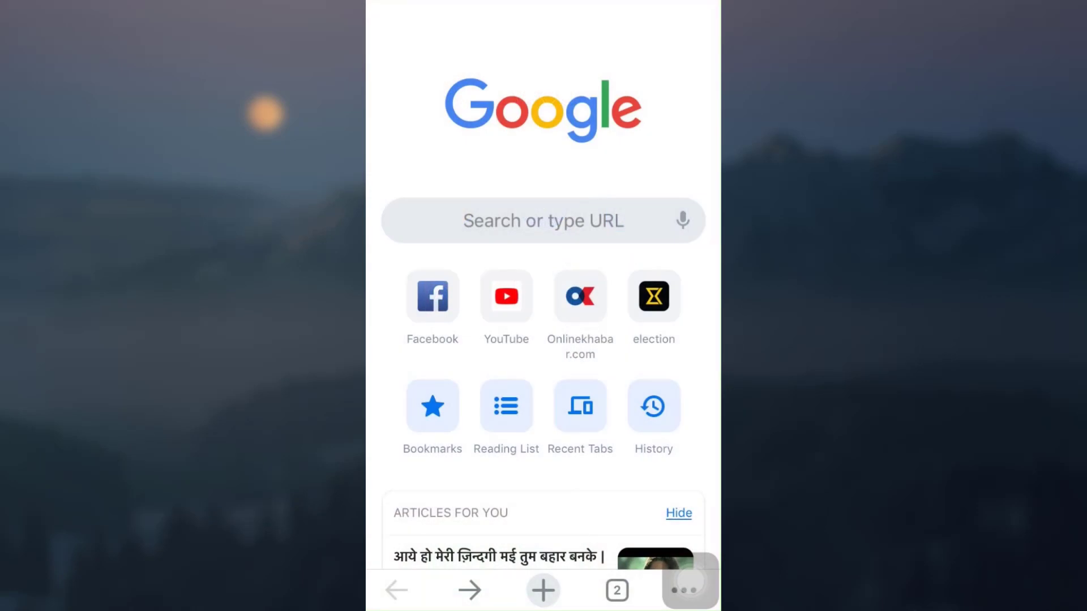
{"action": "left_click", "coordinate": [543, 220]}
{"action": "left_click", "coordinate": [510, 81]}
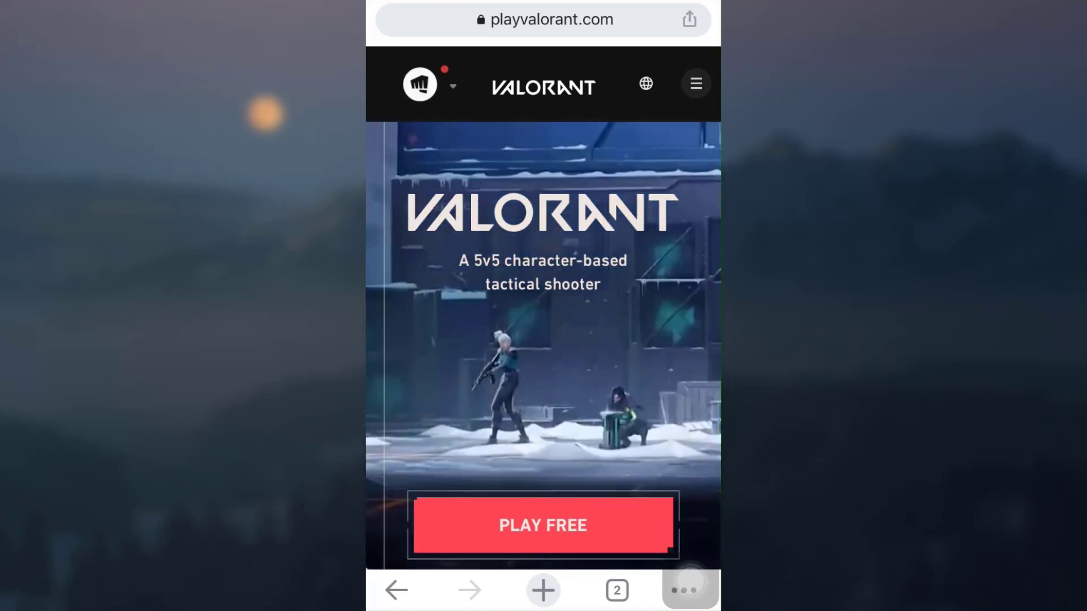
Step: Choose Play Free, then Make One in the 'Get set up to play' popup
{"action": "left_click", "coordinate": [543, 525]}
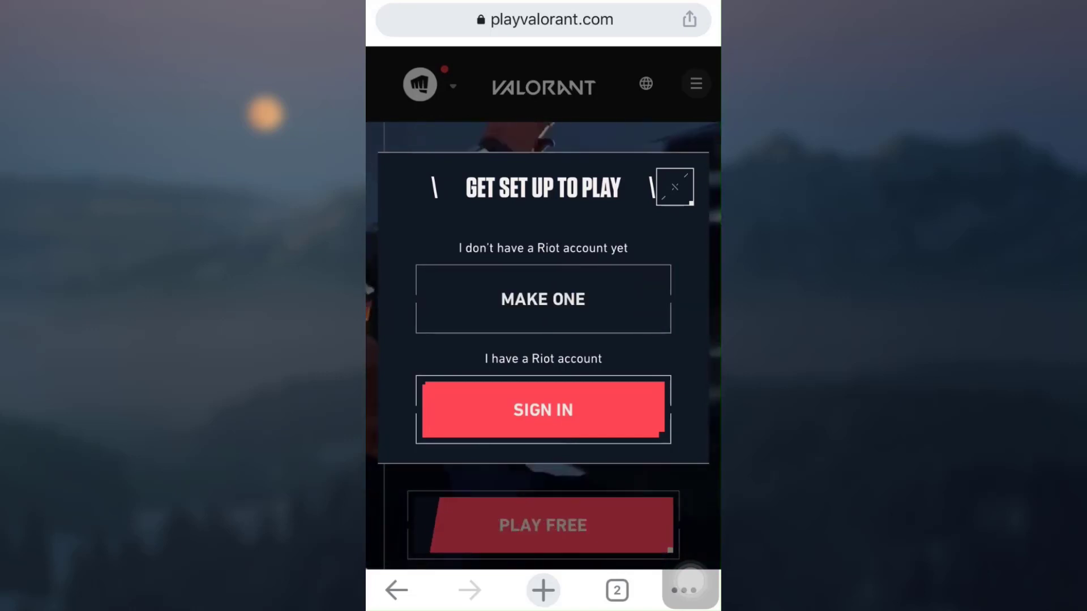
{"action": "left_click", "coordinate": [542, 410]}
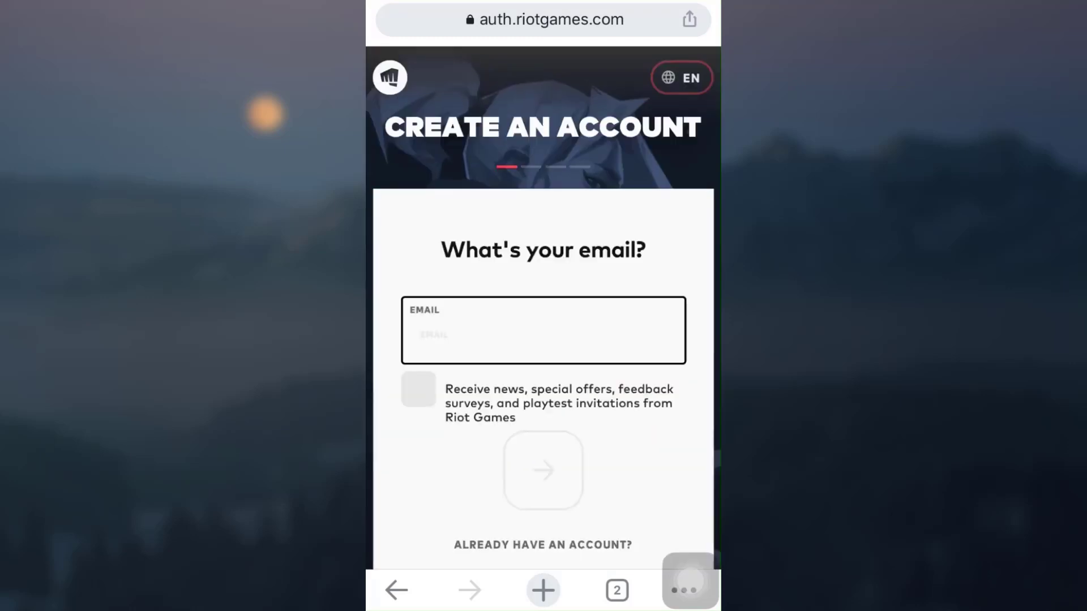
Step: Enter the email address in the EMAIL field and submit it
{"action": "left_click", "coordinate": [543, 331]}
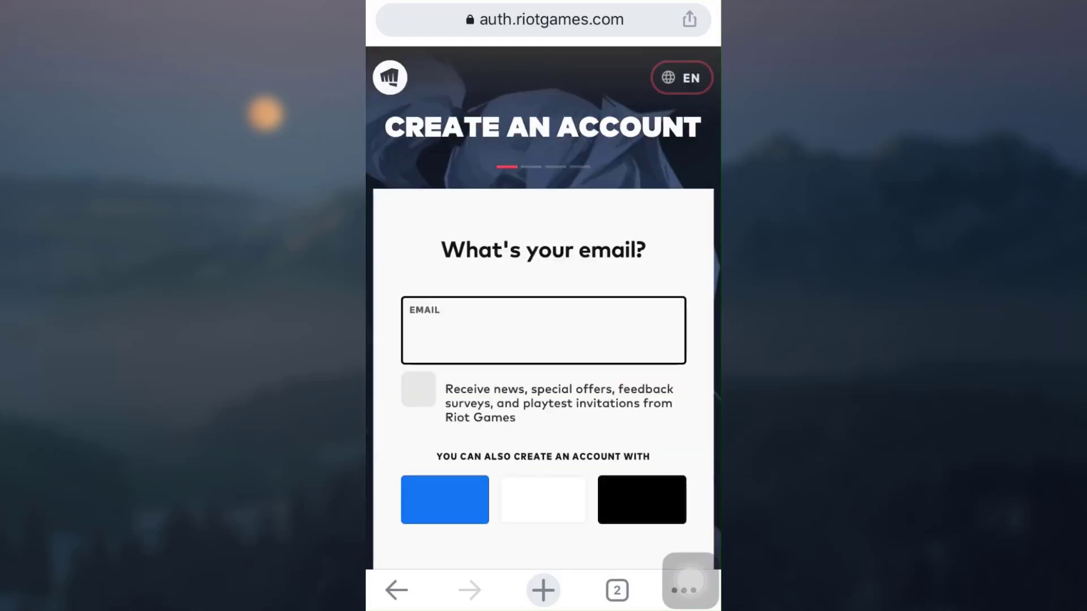
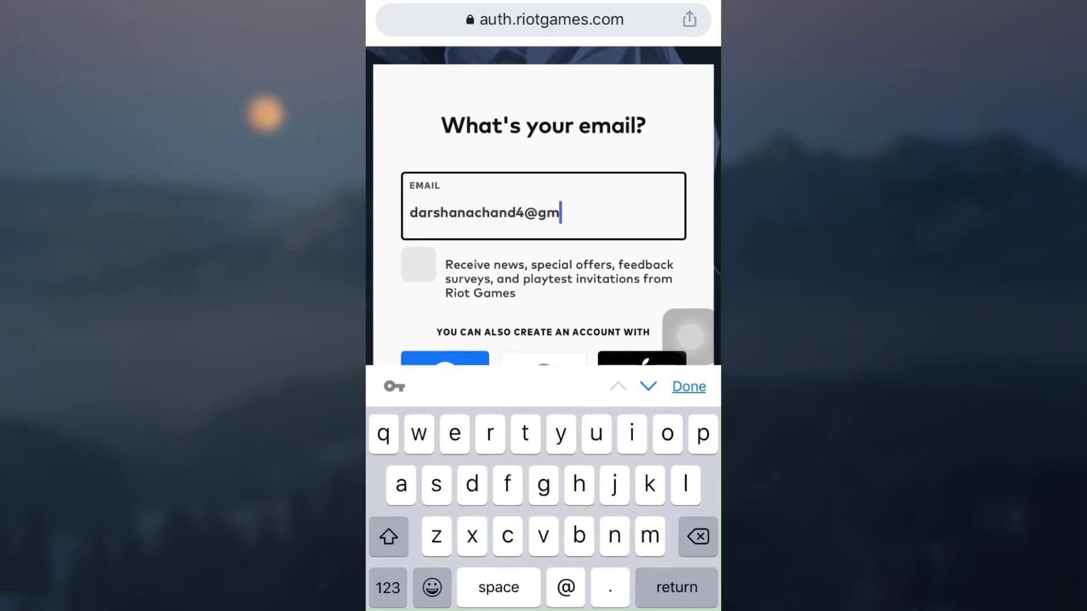
{"action": "left_click", "coordinate": [689, 386]}
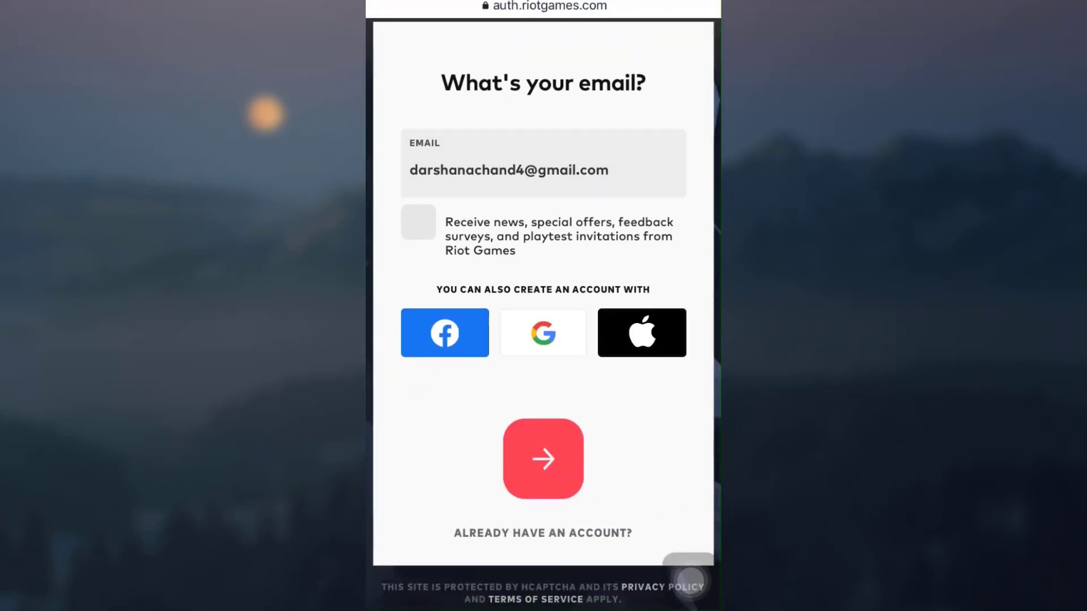
{"action": "left_click", "coordinate": [543, 459]}
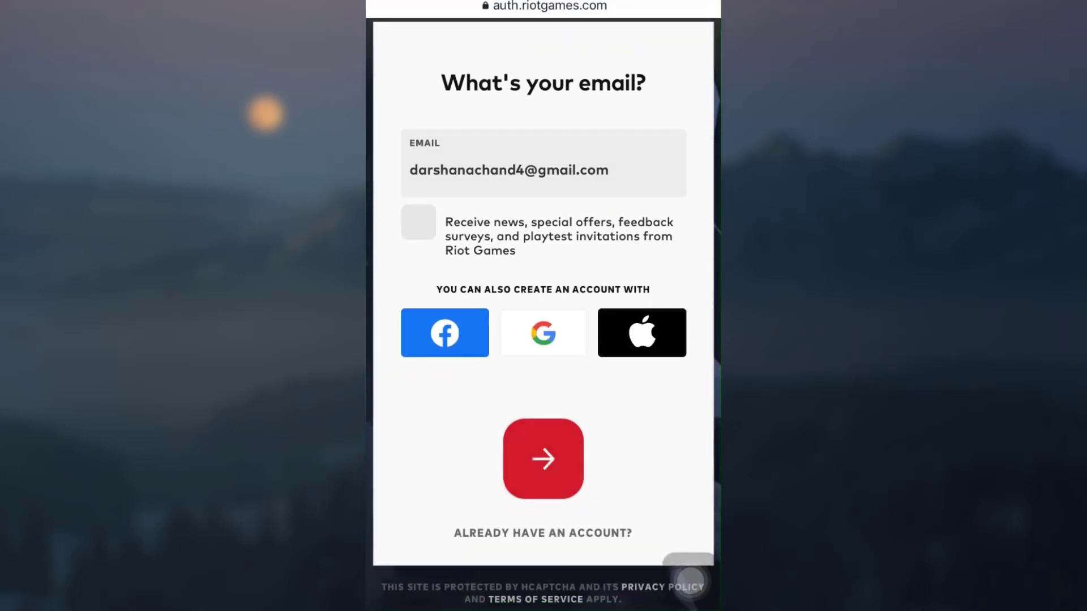
{"action": "left_click", "coordinate": [453, 262]}
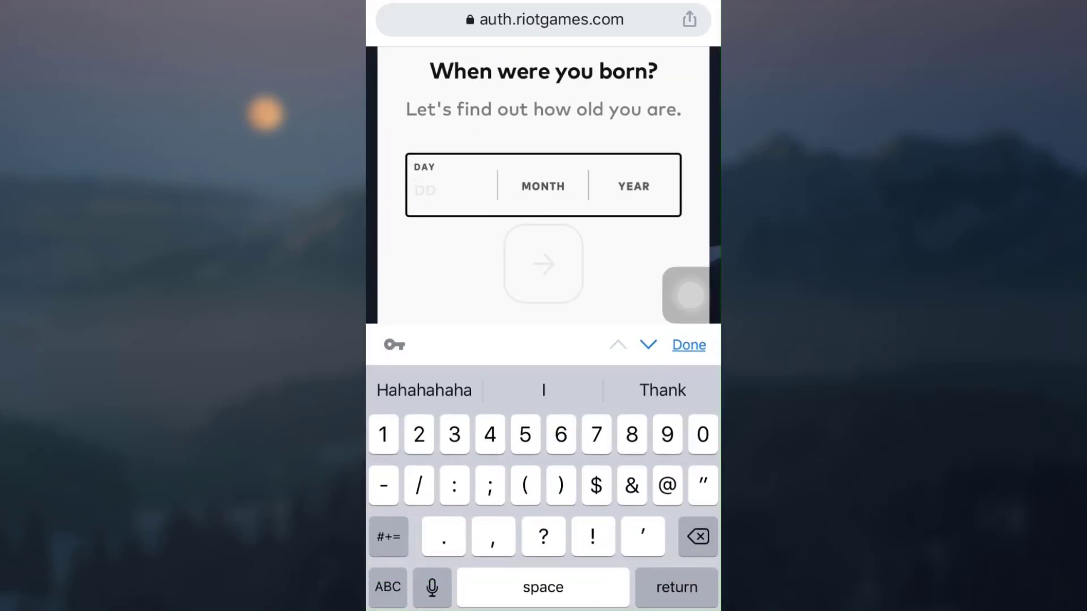
{"action": "type", "text": "25"}
{"action": "type", "text": "1"}
{"action": "left_click", "coordinate": [419, 435]}
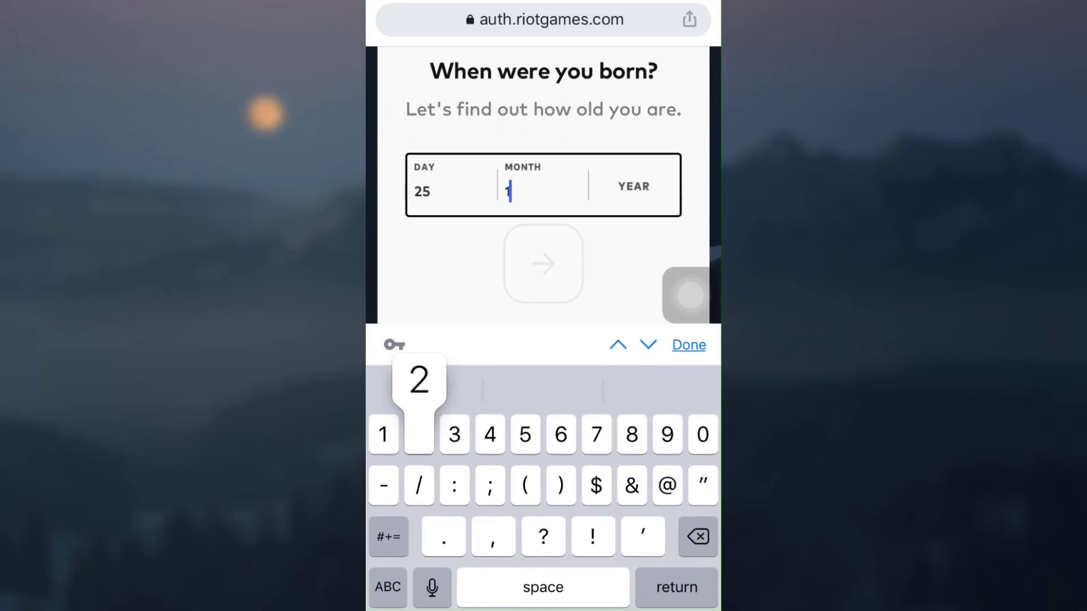
{"action": "type", "text": "1997"}
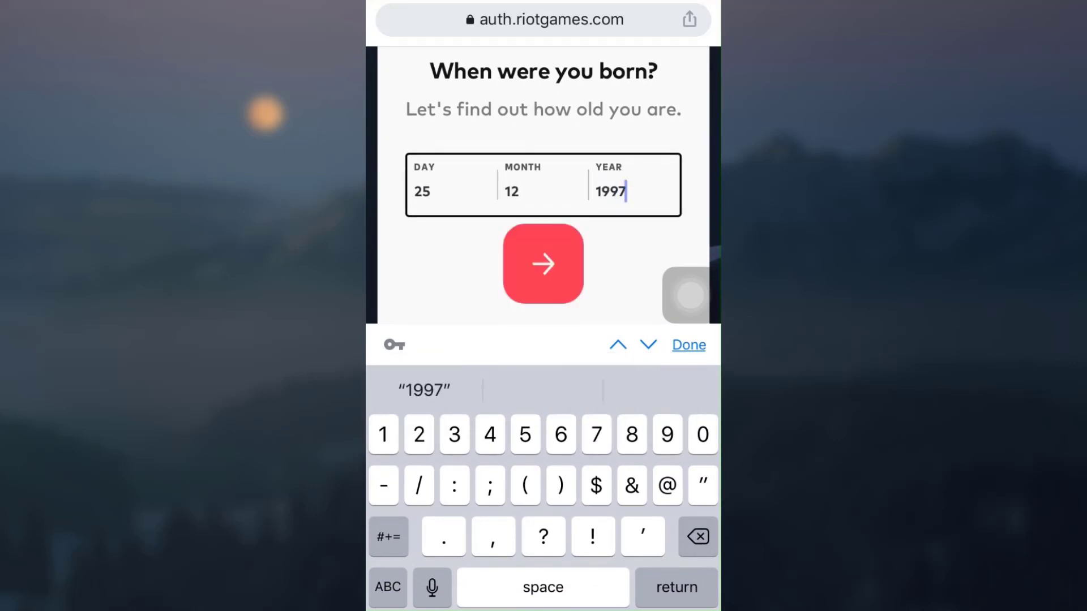
{"action": "left_click", "coordinate": [543, 265]}
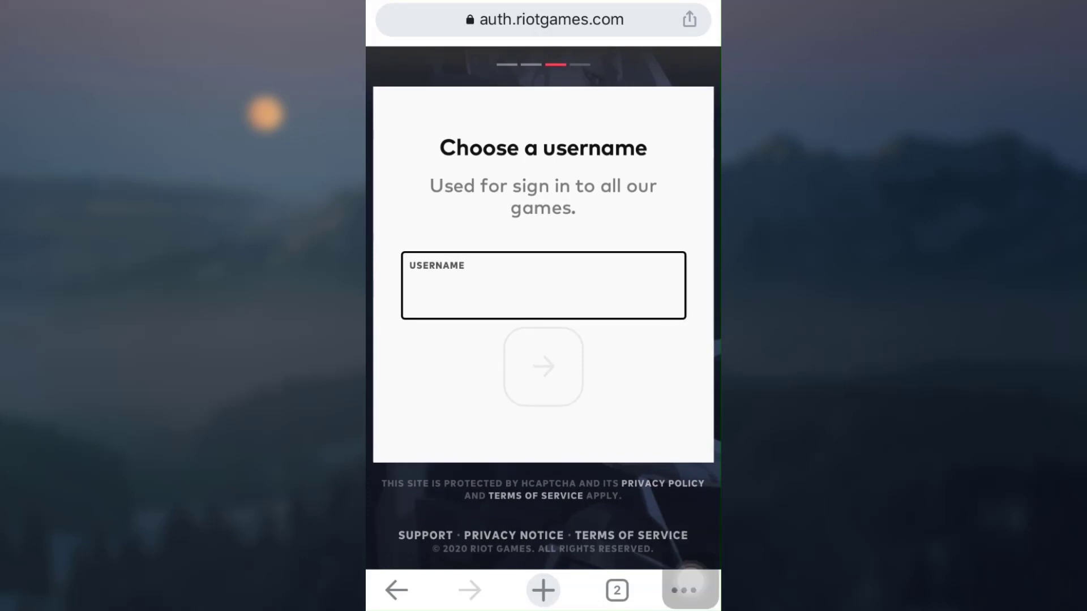
Step: Enter a username in the USERNAME field and submit it
{"action": "left_click", "coordinate": [542, 287]}
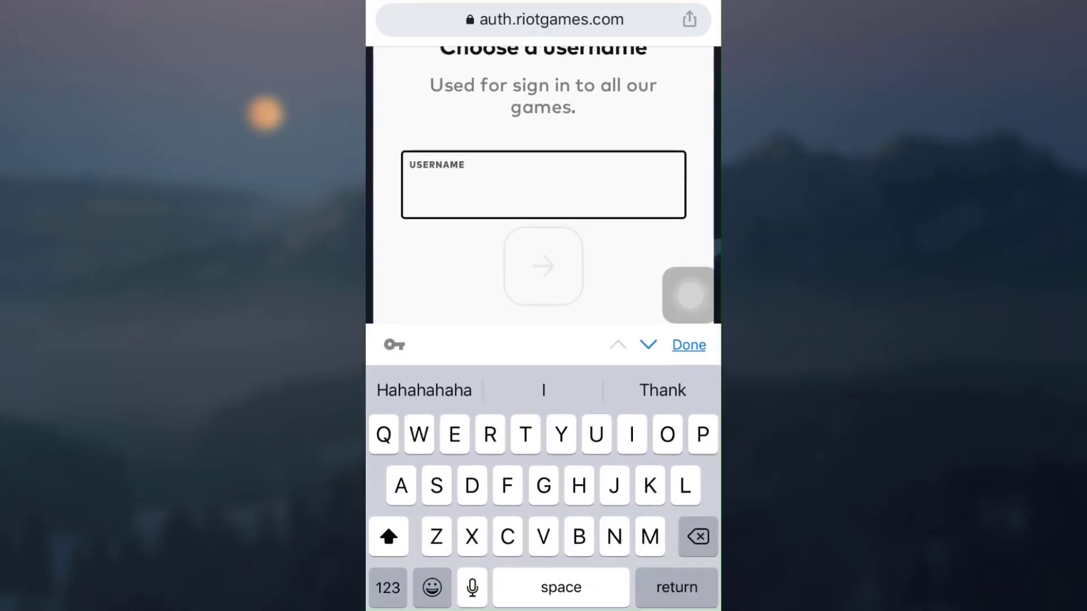
{"action": "type", "text": "marie"}
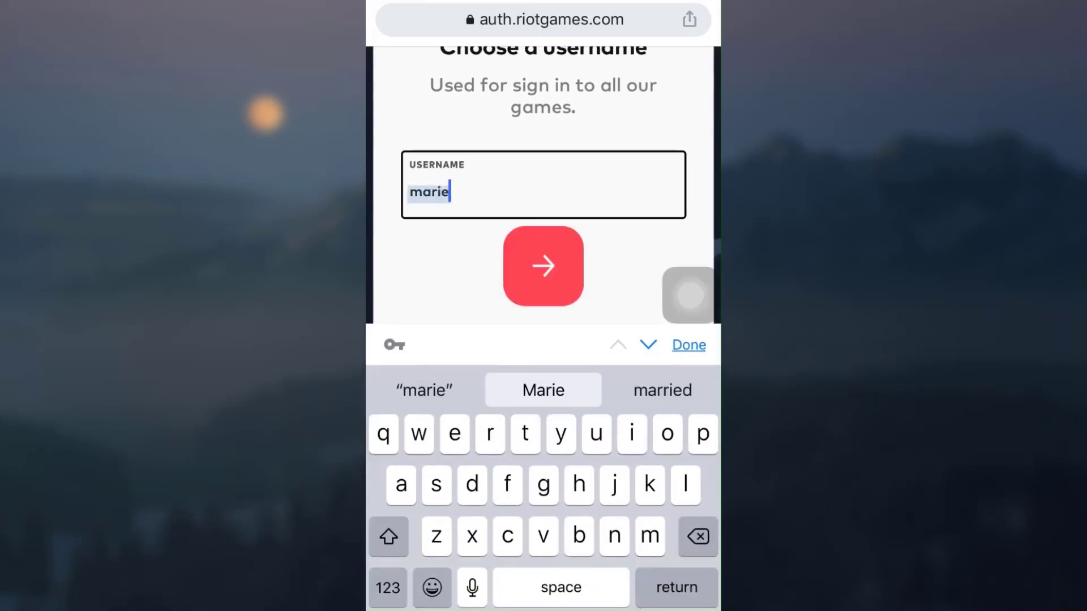
{"action": "type", "text": "morie"}
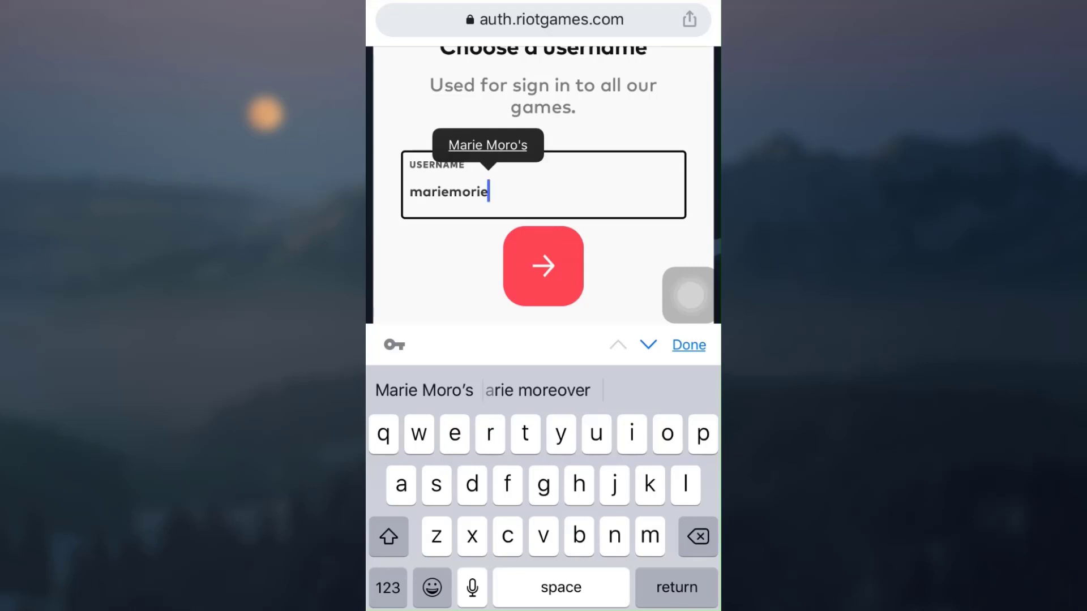
{"action": "left_click", "coordinate": [543, 266]}
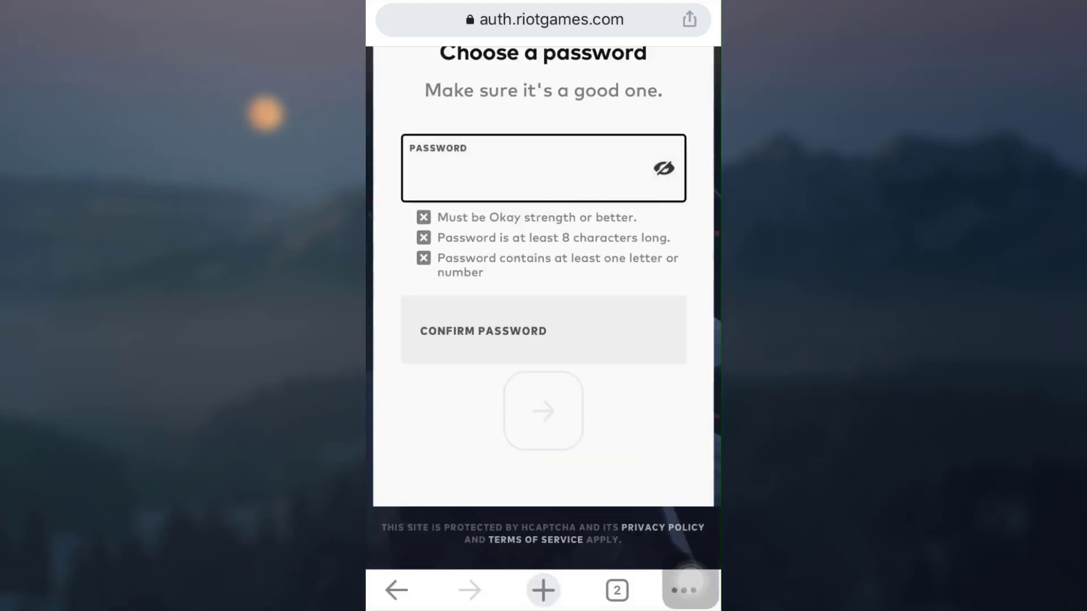
Step: Enter a password rated Okay, then repeat it in Confirm Password
{"action": "left_click", "coordinate": [527, 174]}
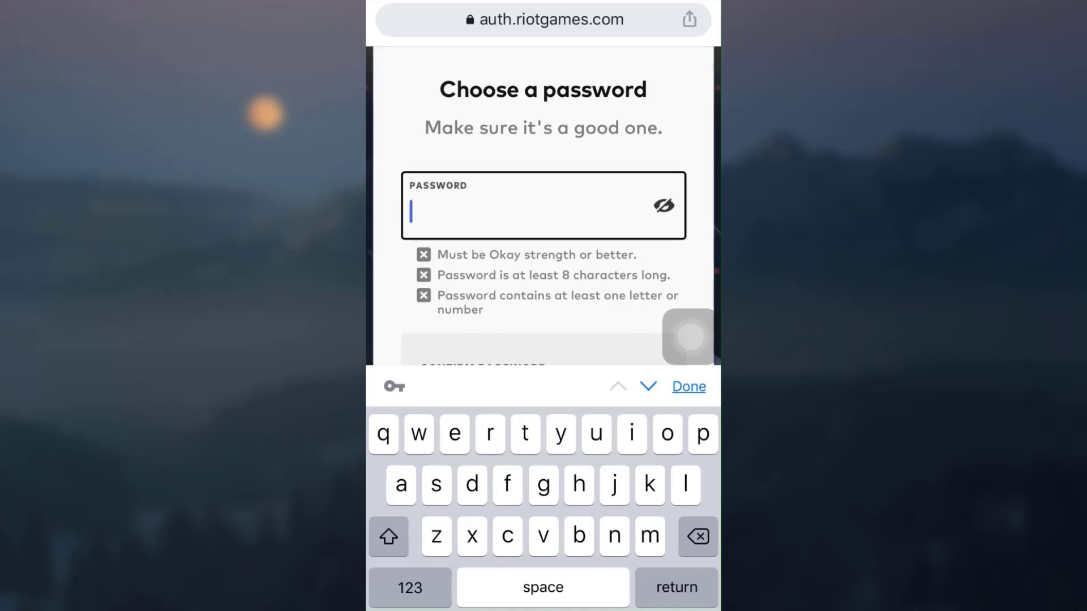
{"action": "type", "text": "•••••"}
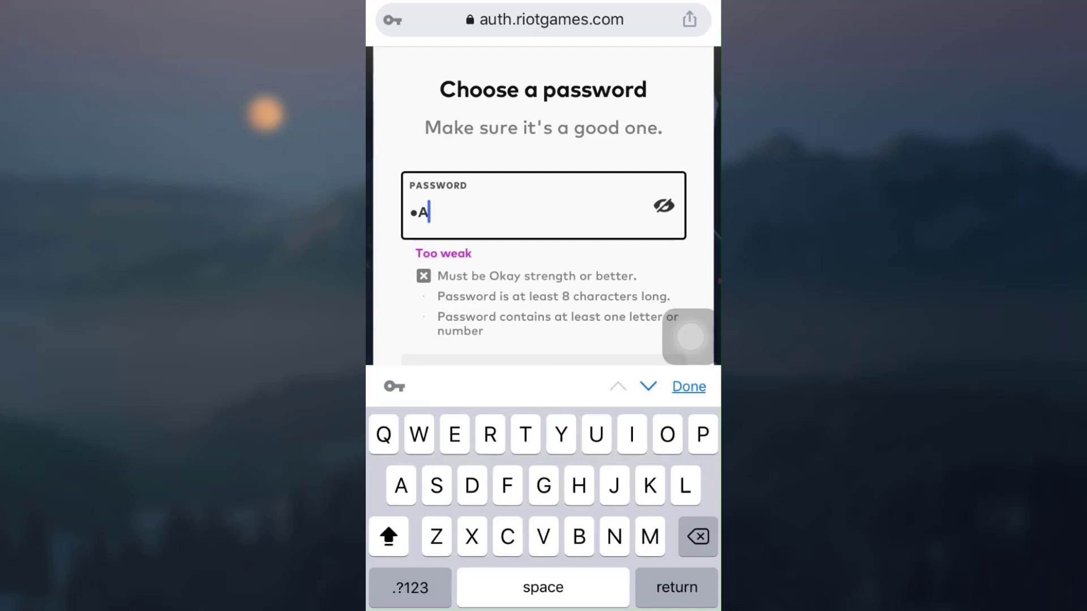
{"action": "type", "text": "•••••6"}
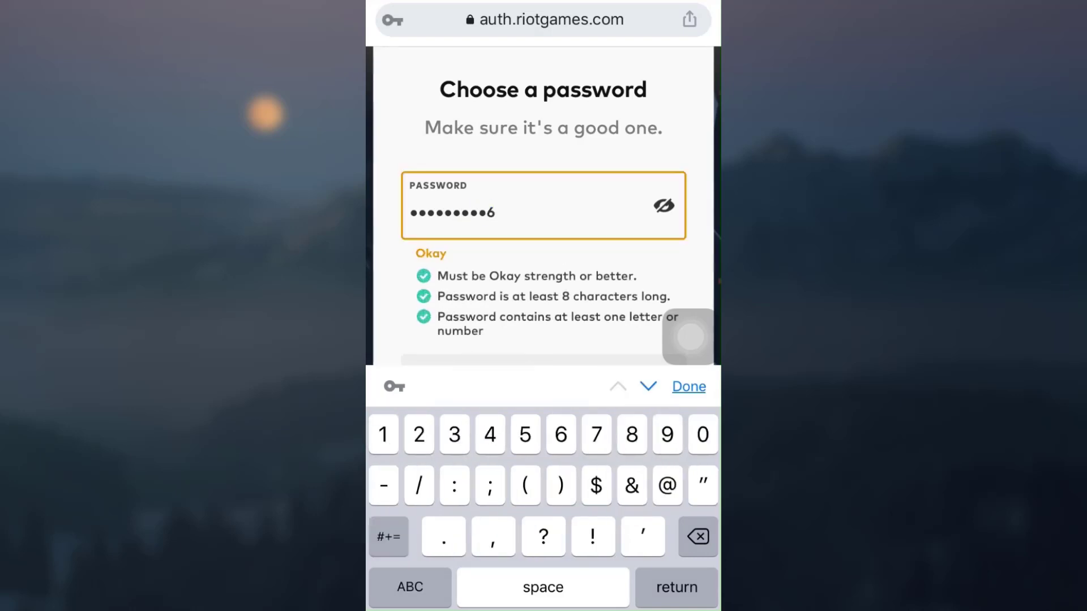
{"action": "left_click", "coordinate": [543, 308]}
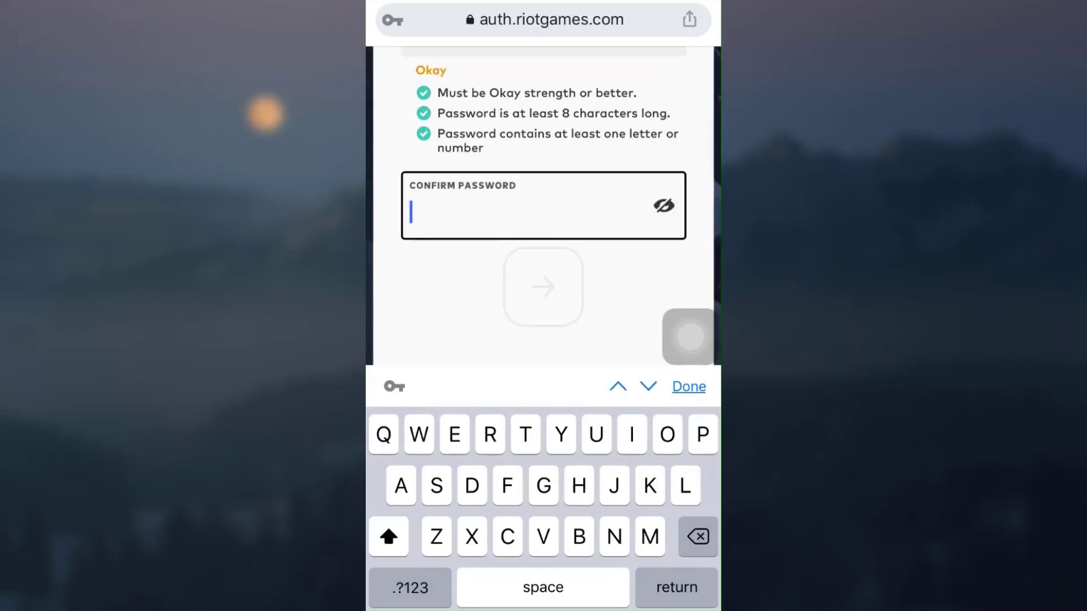
{"action": "type", "text": "•A"}
{"action": "type", "text": "s•••••••6"}
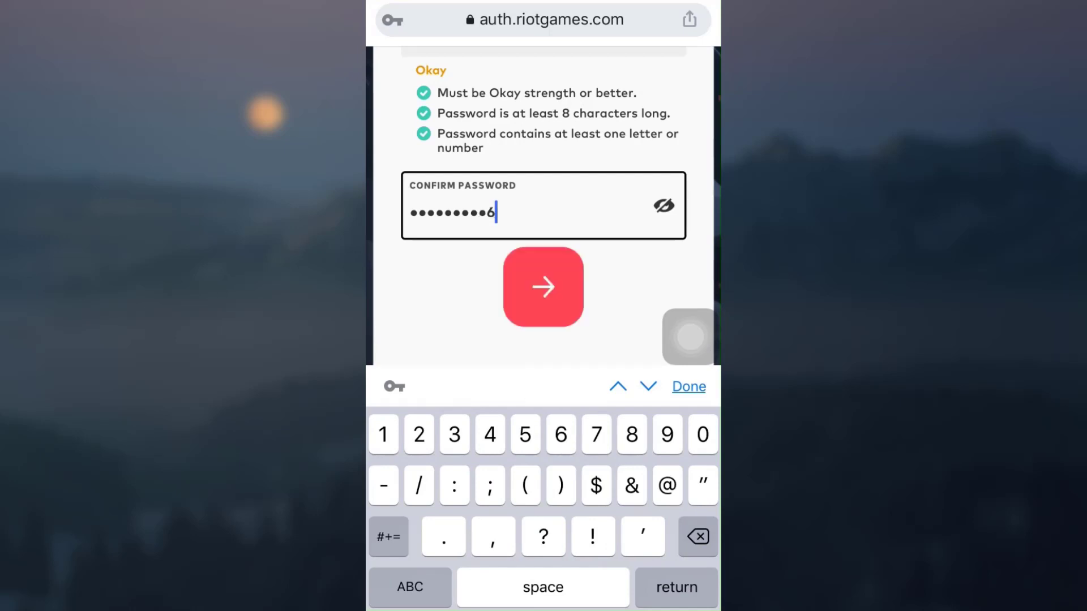
Step: Submit the new account and confirm the menu's Account section shows LOGOUT
{"action": "left_click", "coordinate": [543, 287]}
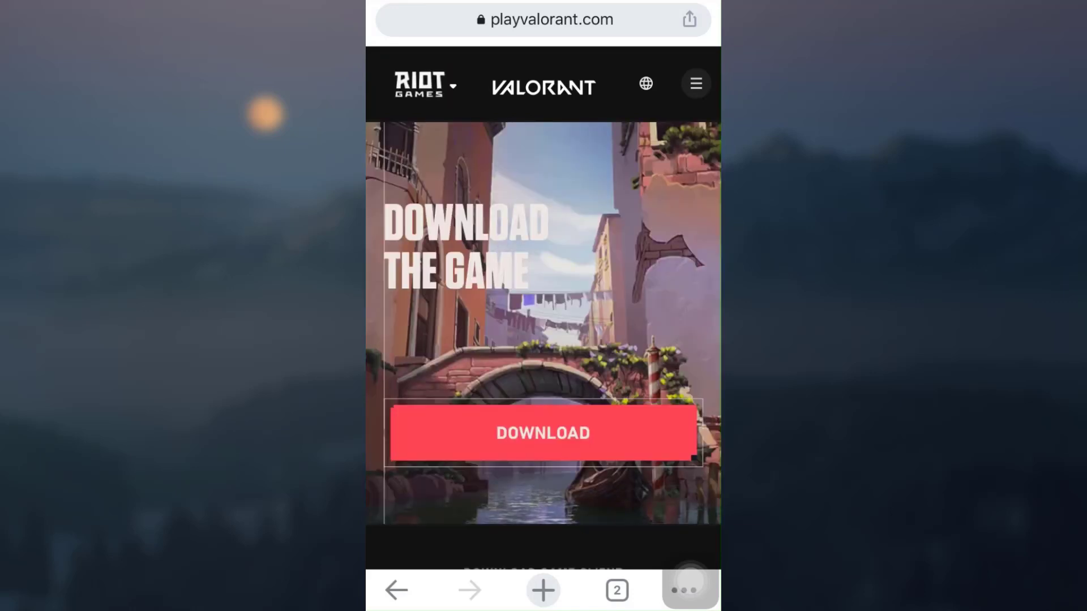
{"action": "left_click", "coordinate": [696, 84]}
{"action": "left_click", "coordinate": [544, 153]}
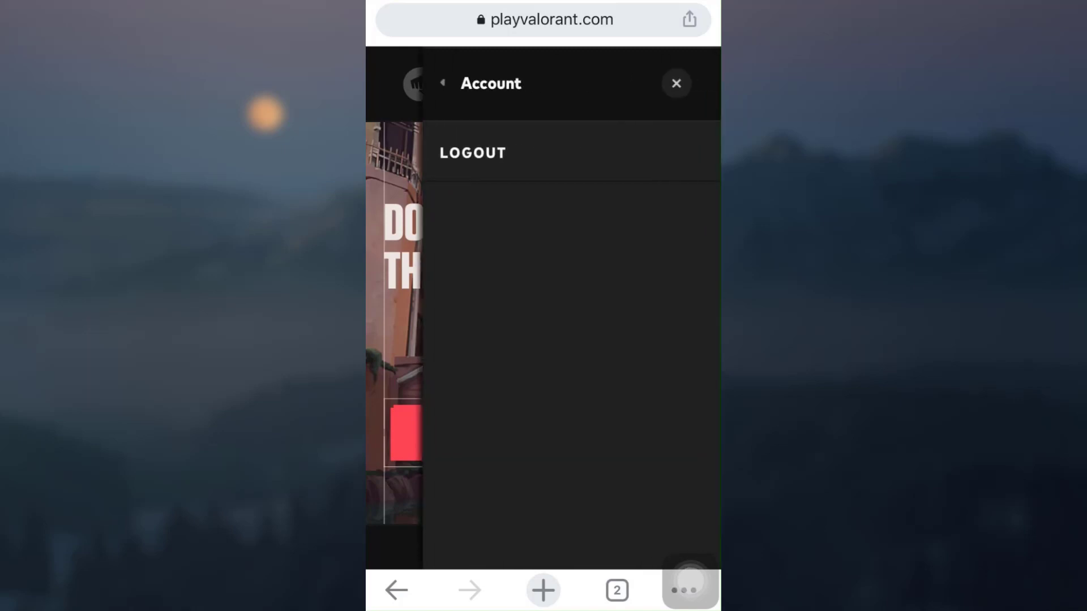
{"action": "left_click", "coordinate": [677, 83]}
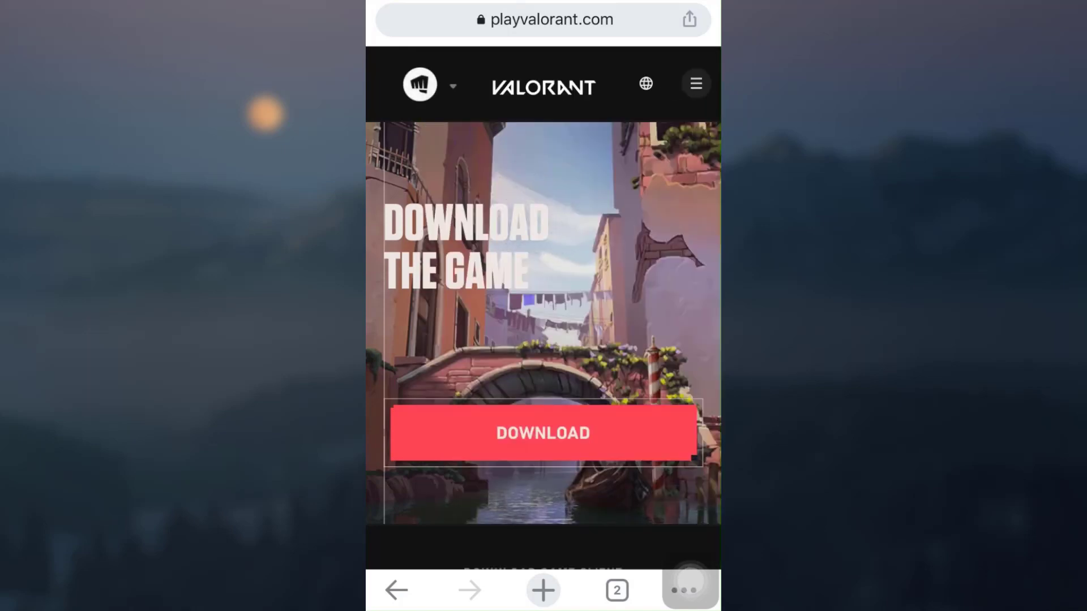